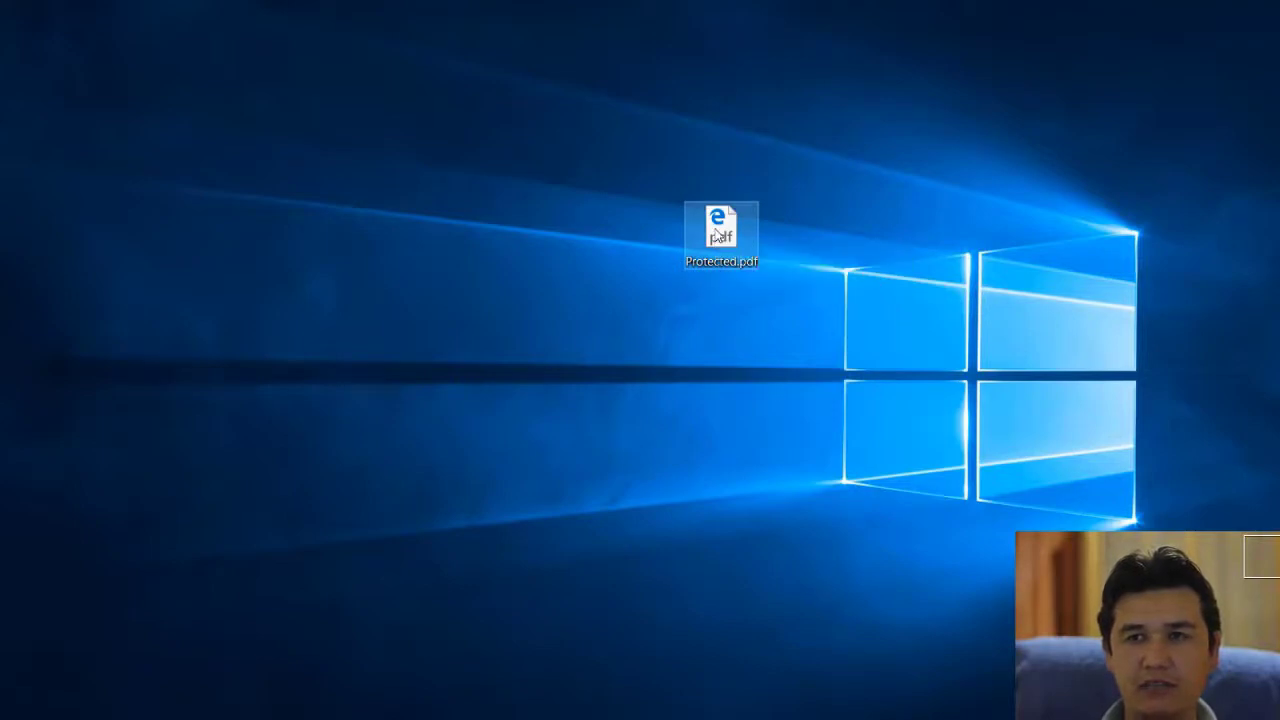
Step: Open Protected.pdf, unlock it with its password, then close the document
double_click(719, 230)
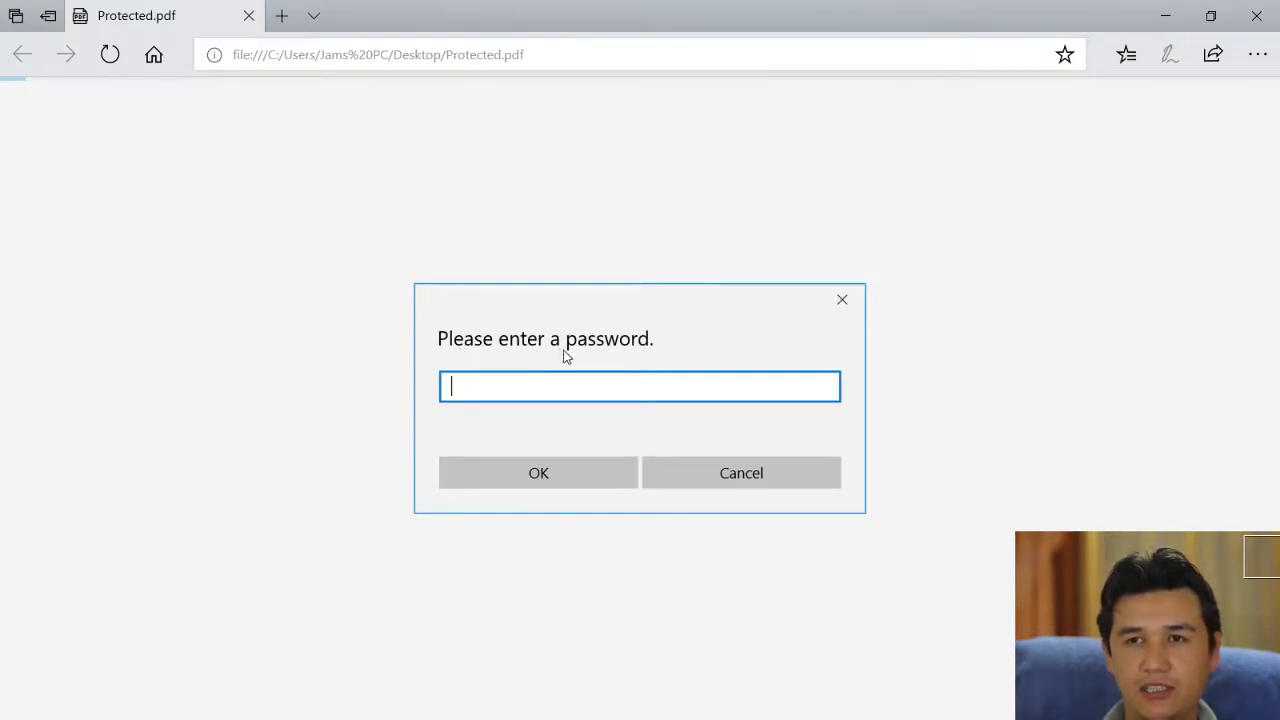
type("123")
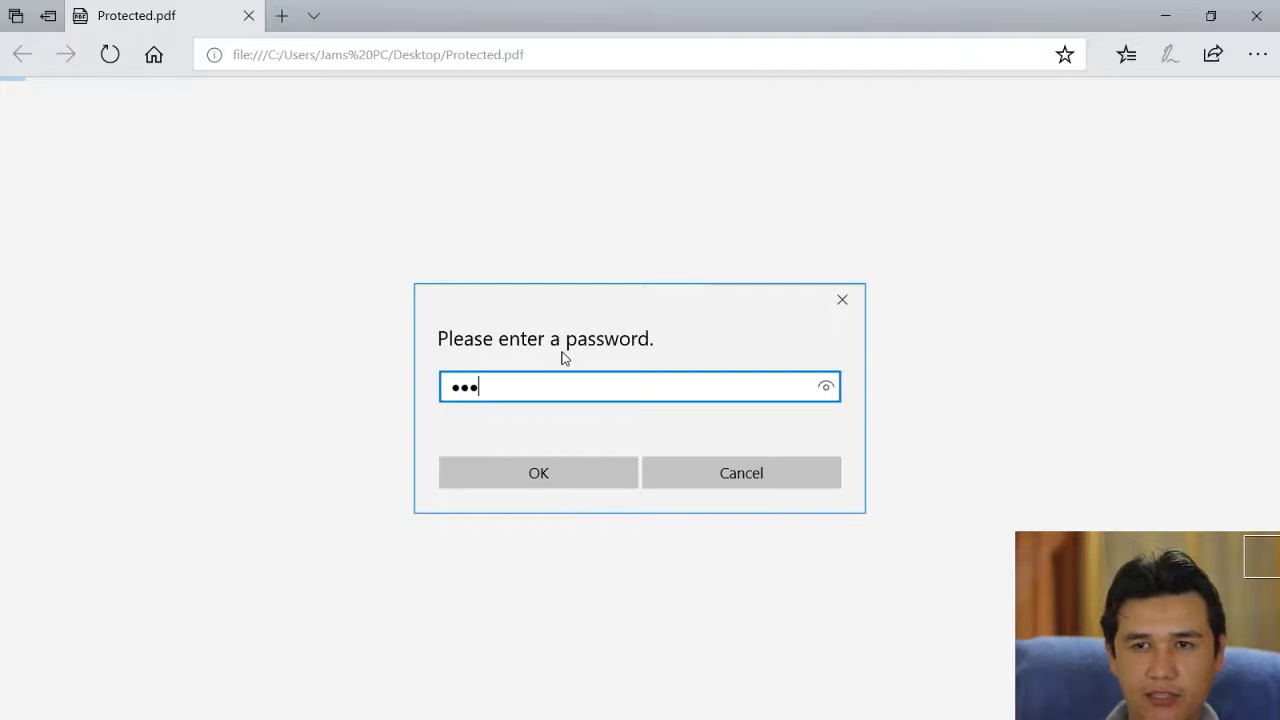
type("456")
key("Return")
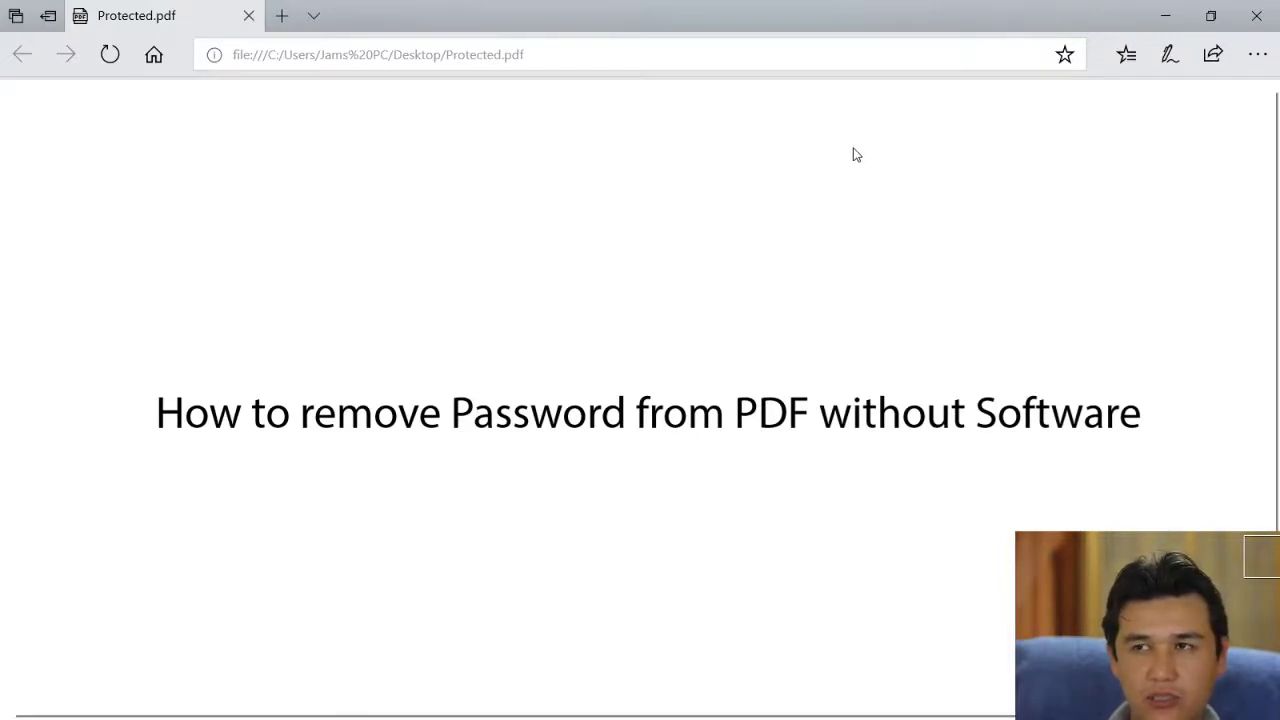
left_click(1256, 15)
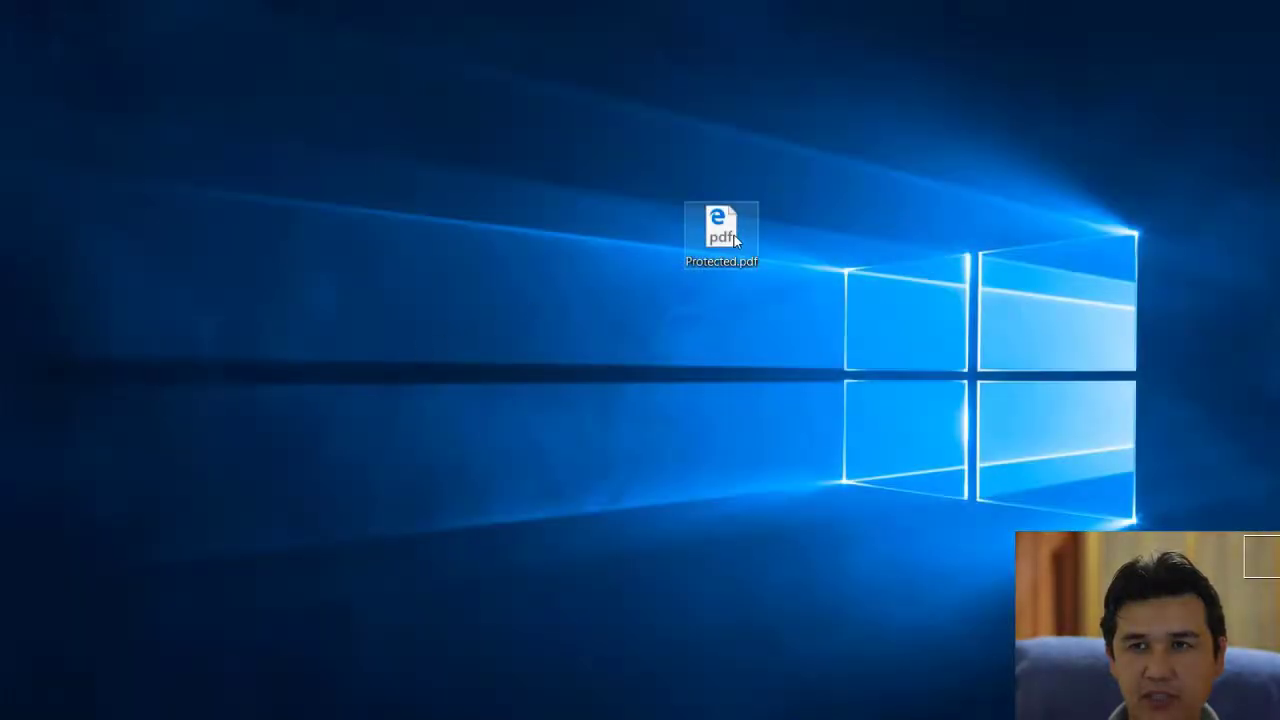
Step: Move Protected.pdf toward the screen centre and check its Open with menu without choosing anything
left_click(734, 238)
left_click(575, 239)
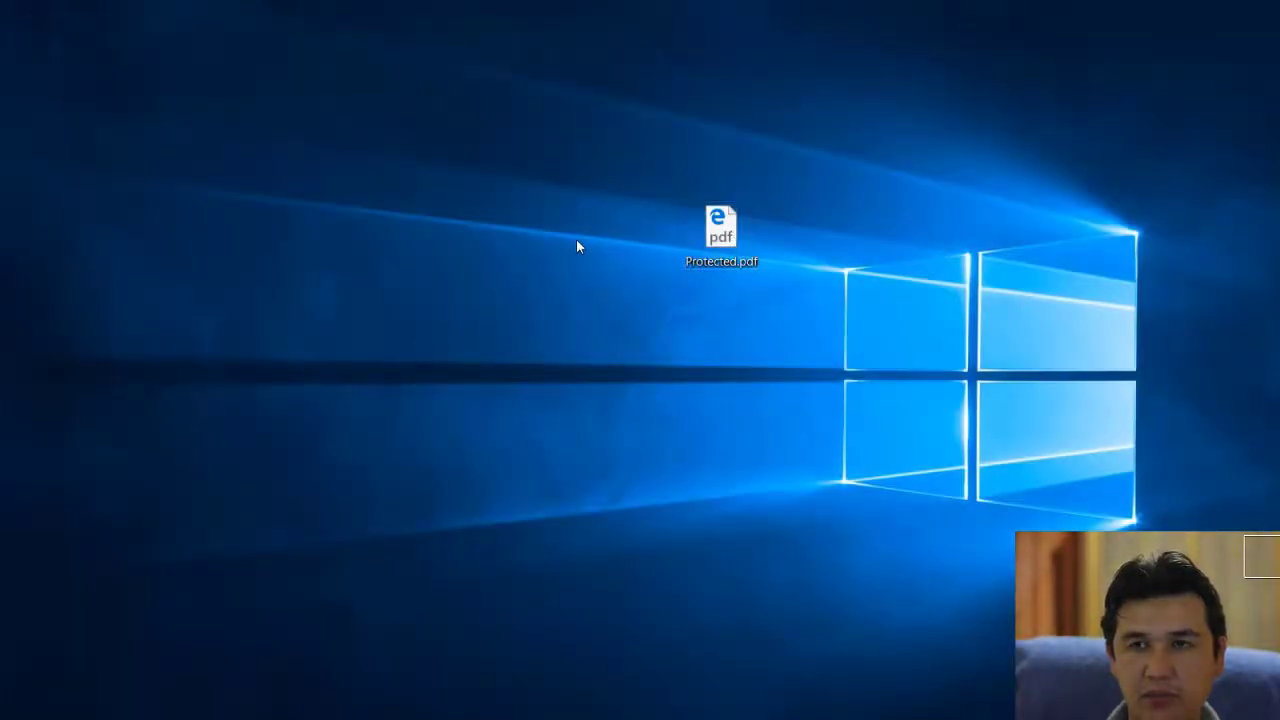
left_click_drag(626, 163, 782, 293)
left_click_drag(615, 322, 617, 286)
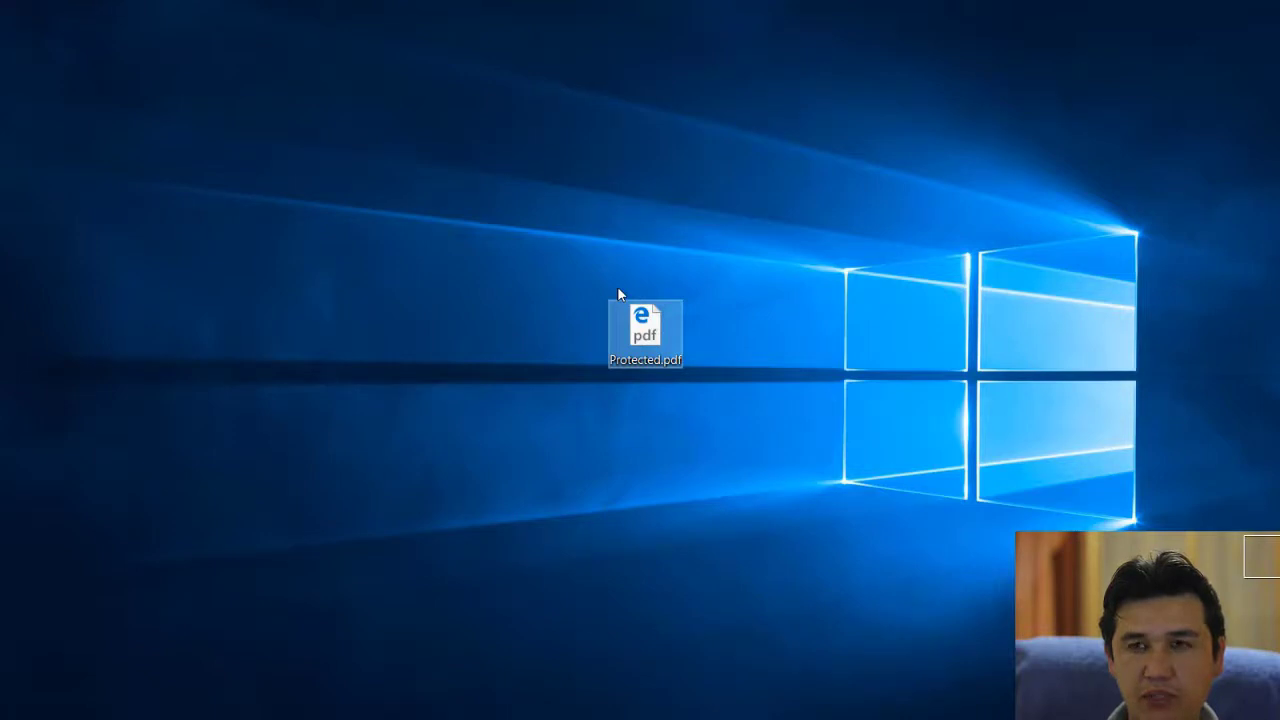
right_click(633, 327)
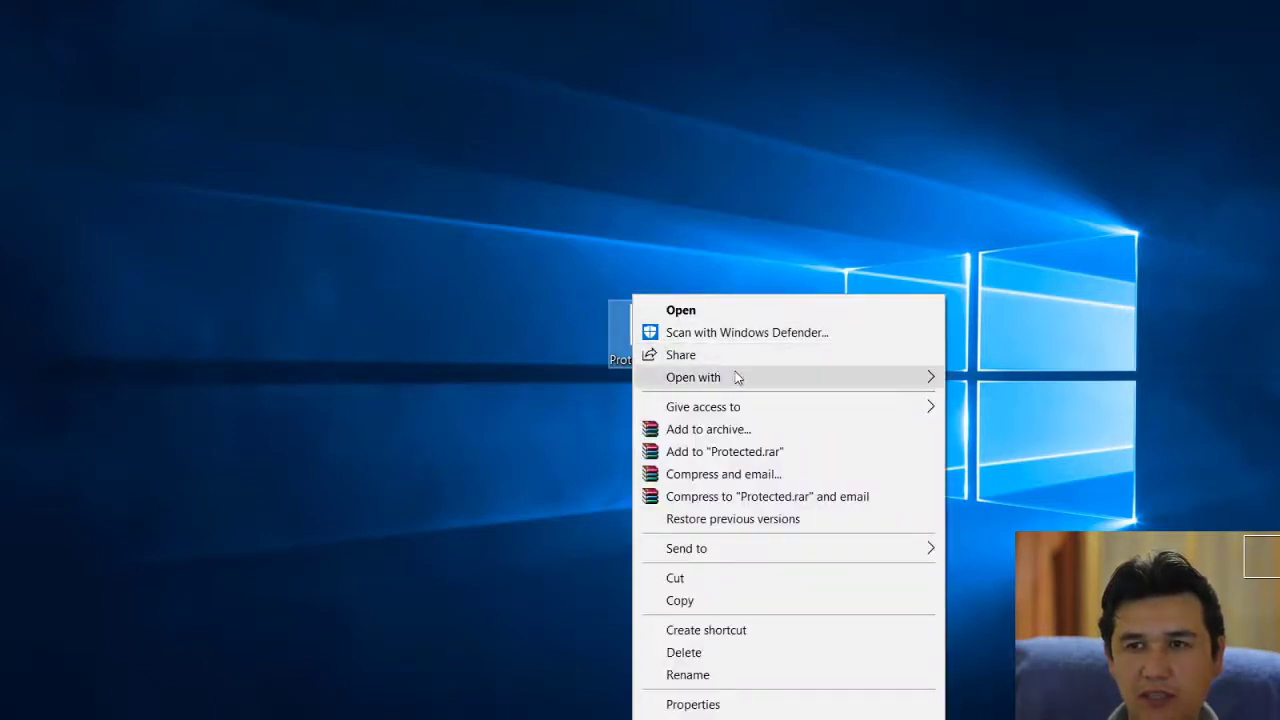
mouse_move(737, 377)
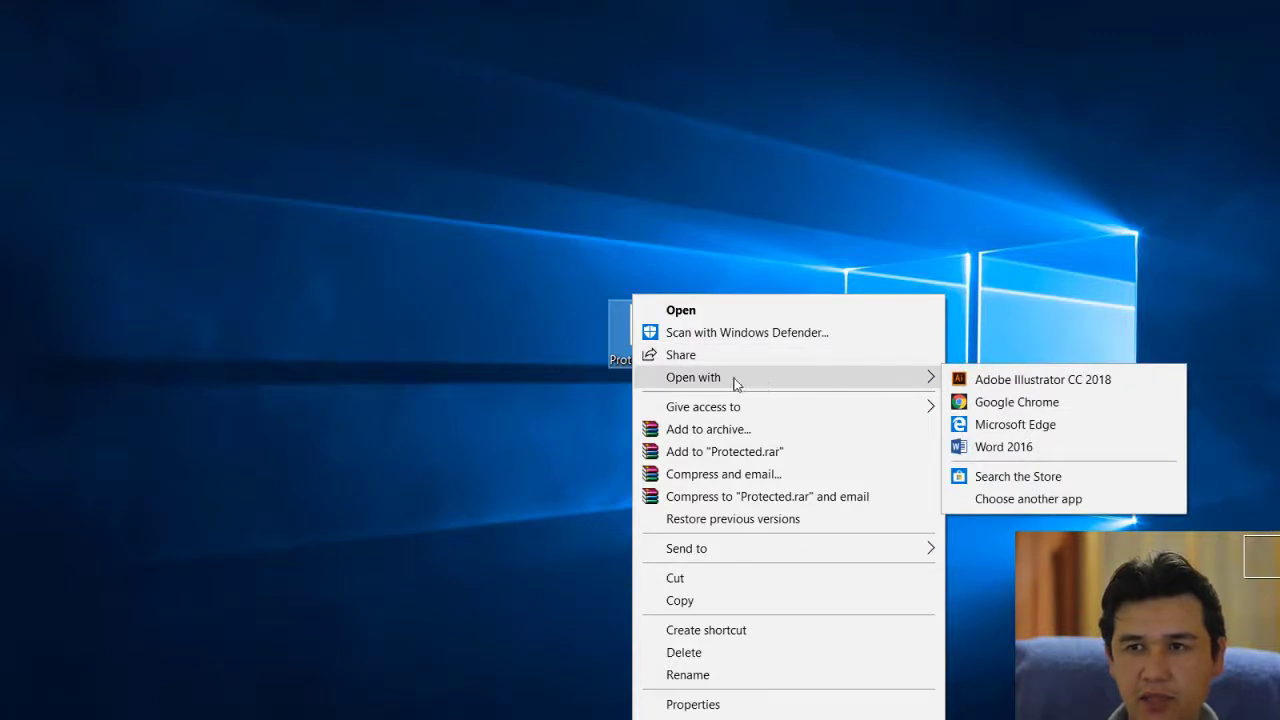
left_click(501, 408)
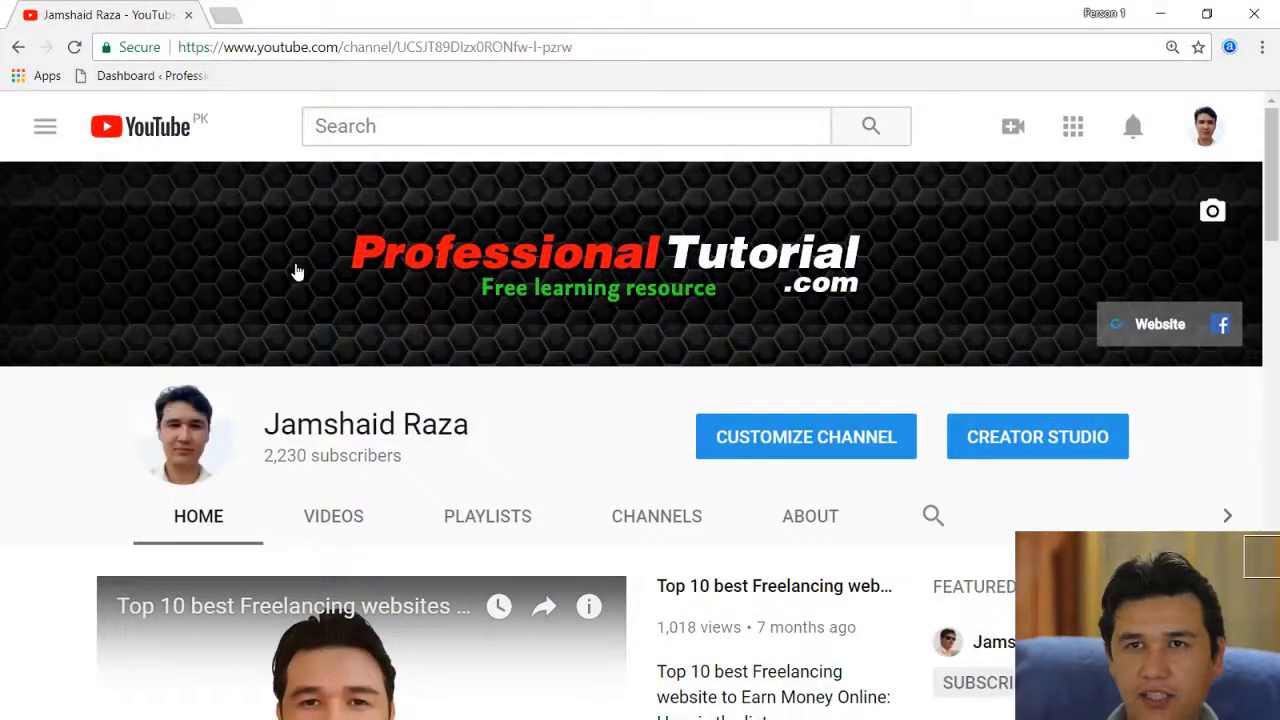
Step: Scroll the YouTube channel page, then add a new blank Chrome tab
scroll(236, 332, "down", 1)
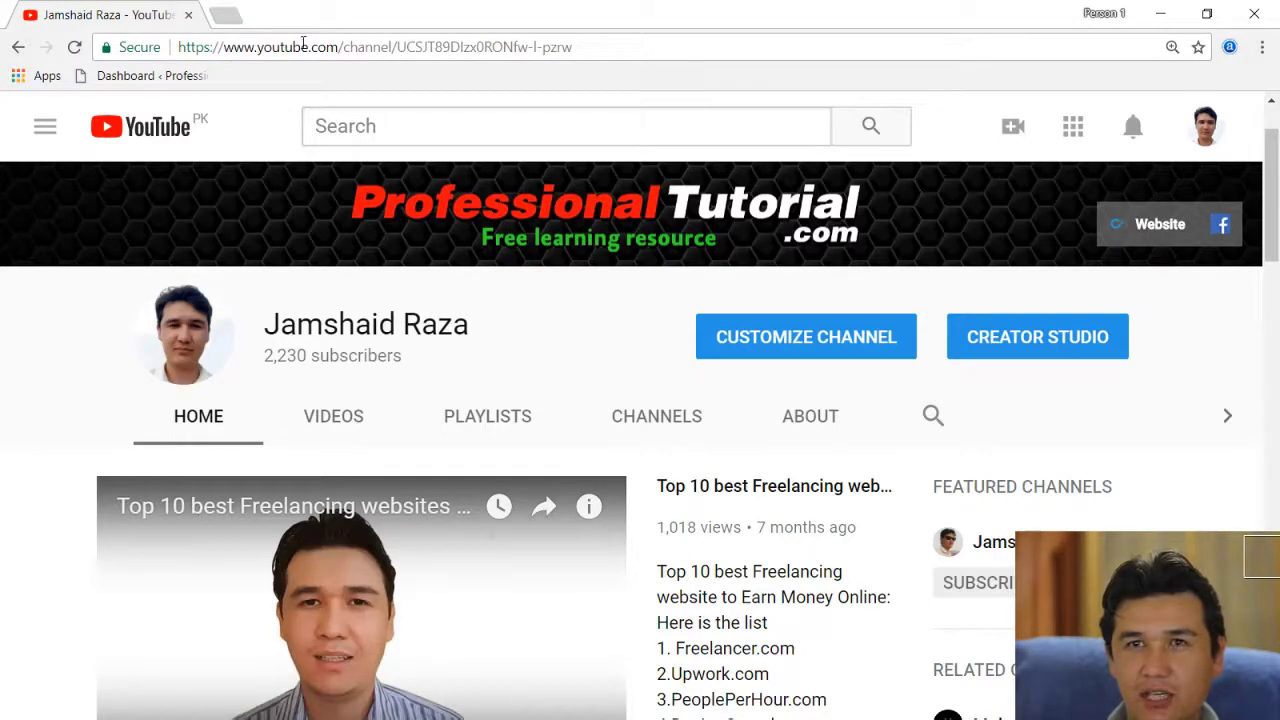
left_click(226, 16)
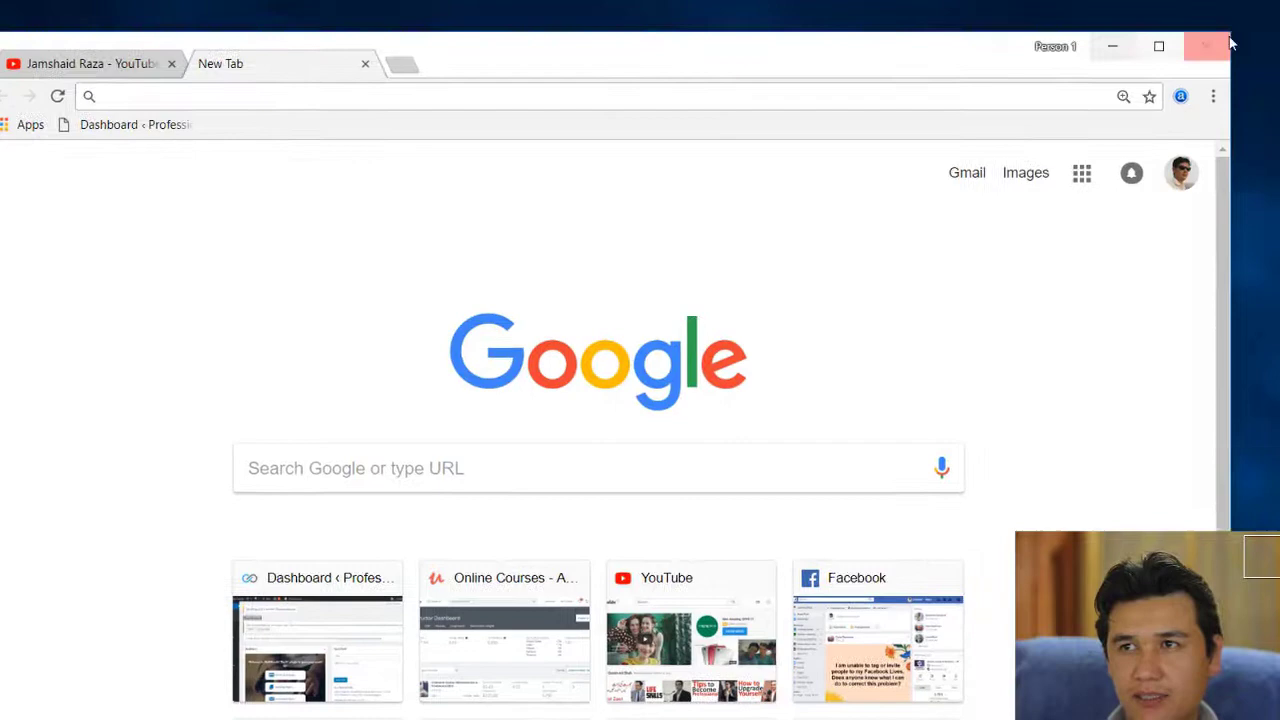
Step: Shrink and reposition the Chrome window, then drag Protected.pdf from the desktop into the new tab
left_click_drag(1232, 32, 938, 273)
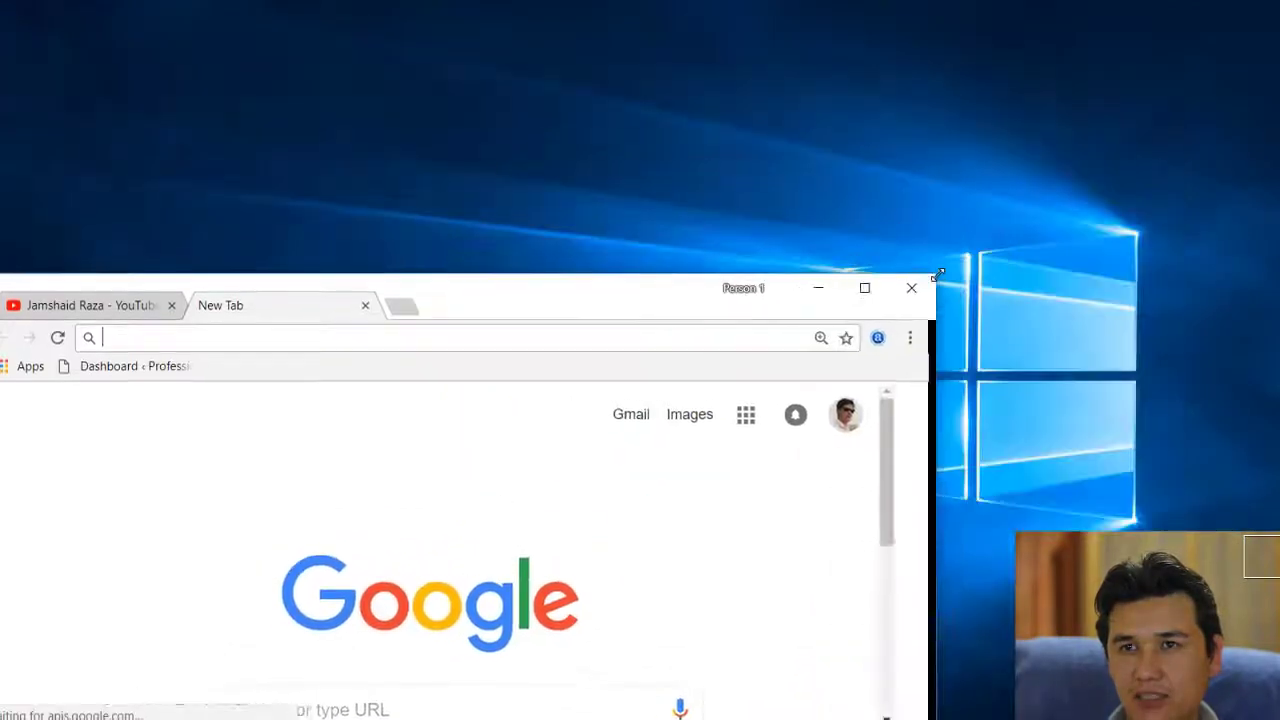
left_click_drag(690, 300, 842, 395)
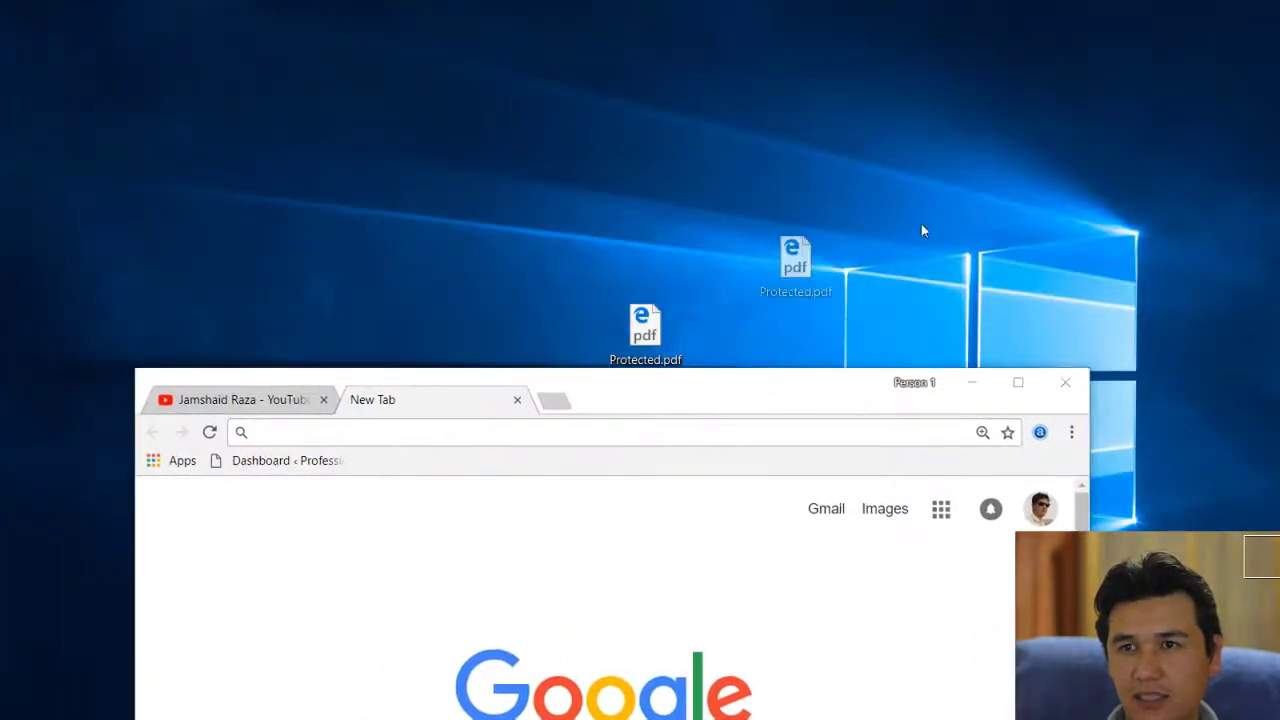
left_click_drag(923, 231, 1035, 249)
left_click_drag(826, 387, 820, 109)
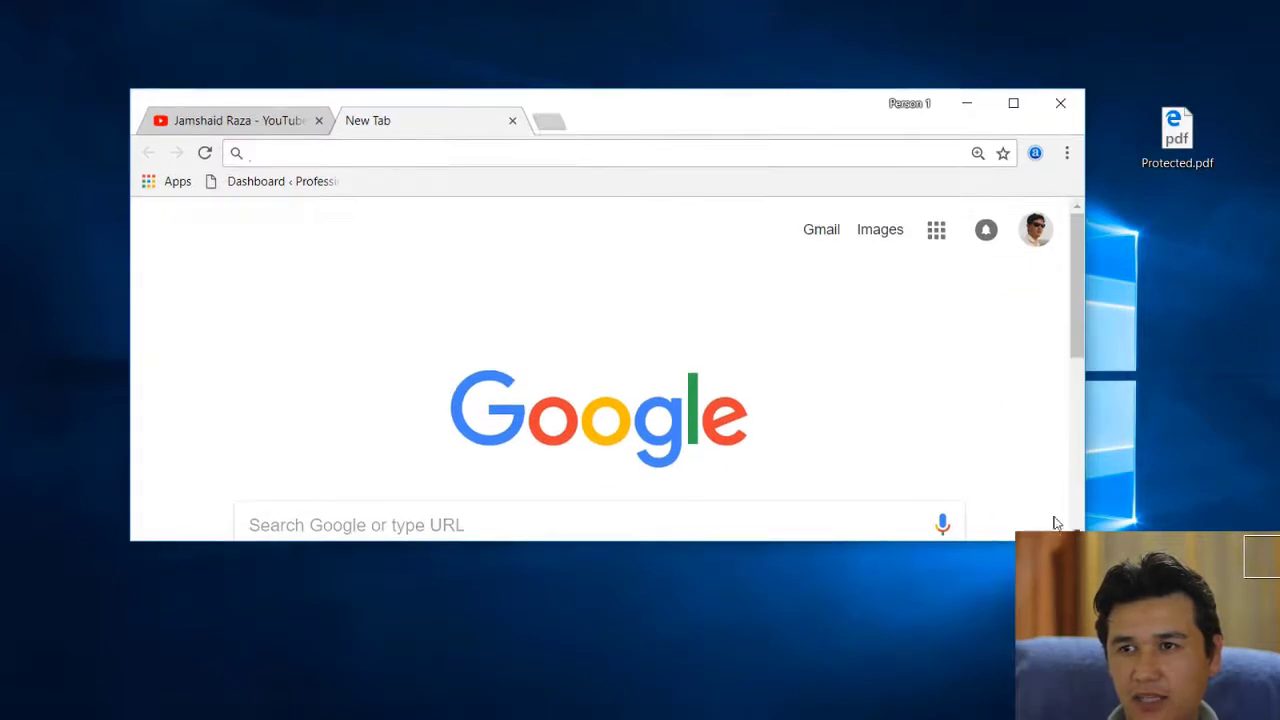
left_click_drag(1082, 541, 1082, 666)
left_click_drag(1177, 150, 720, 243)
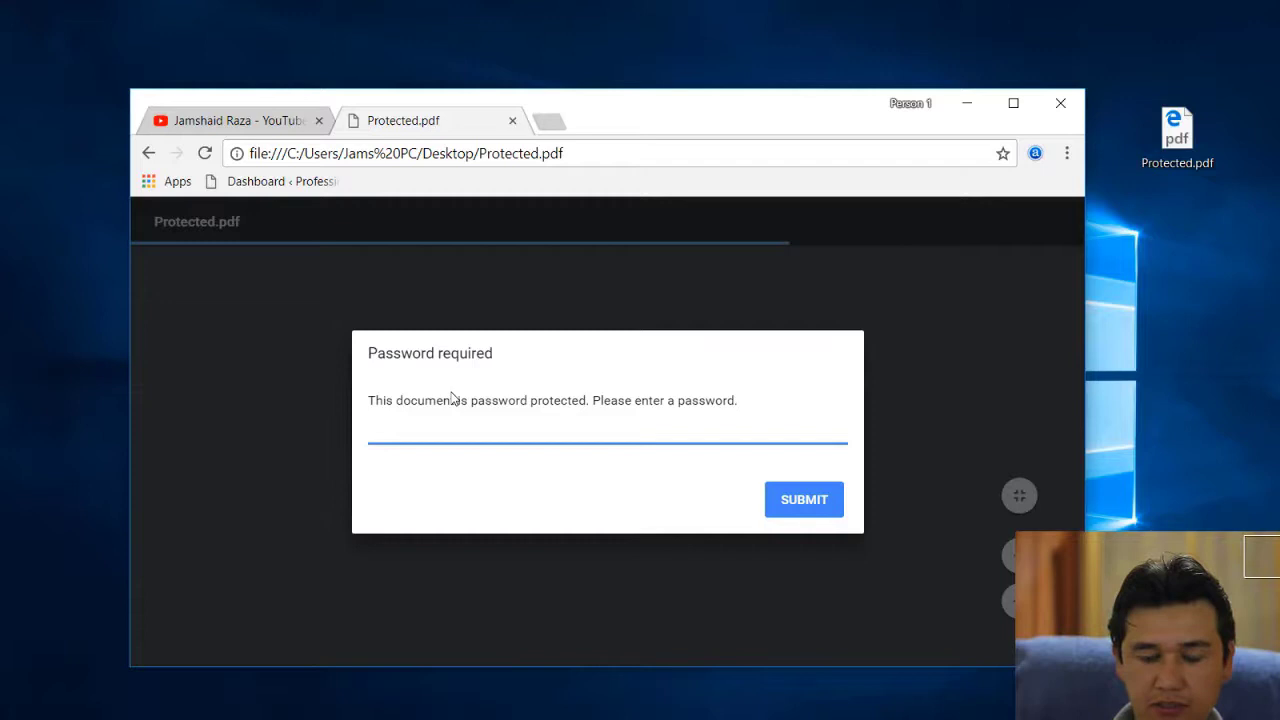
Step: Submit the PDF password and bring up the print dialog from the viewer toolbar
key("Return")
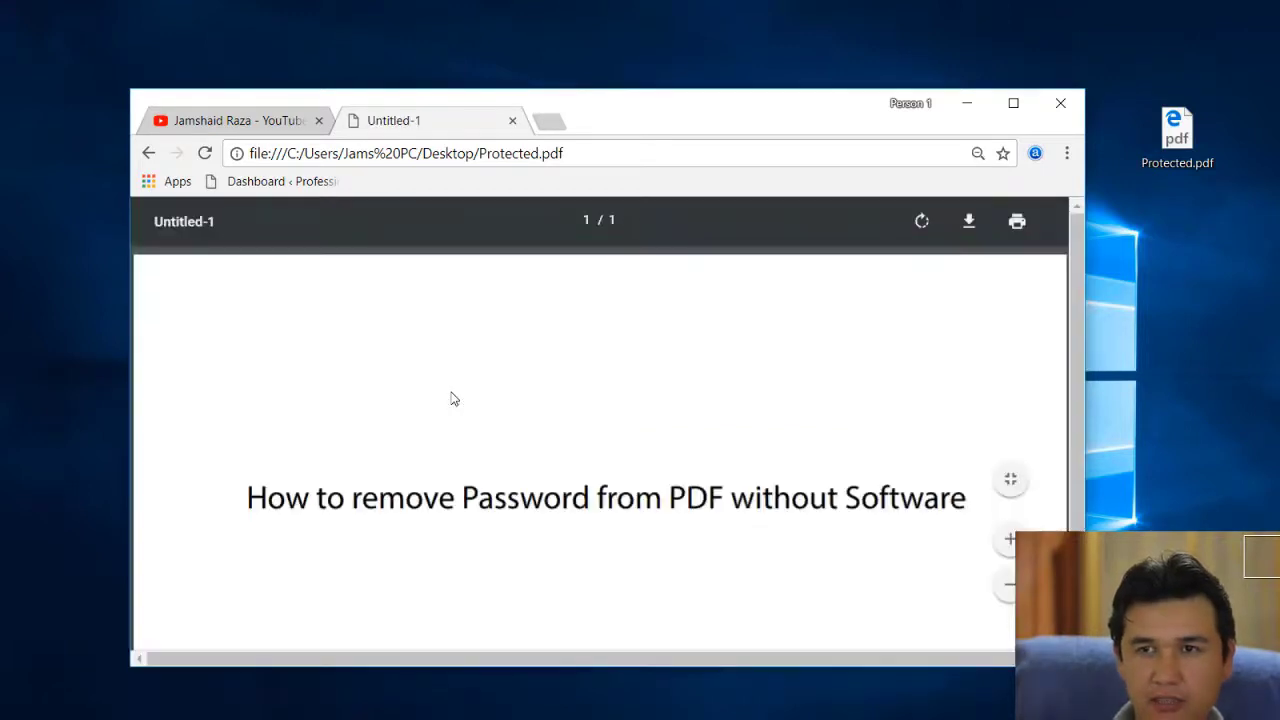
left_click(1018, 228)
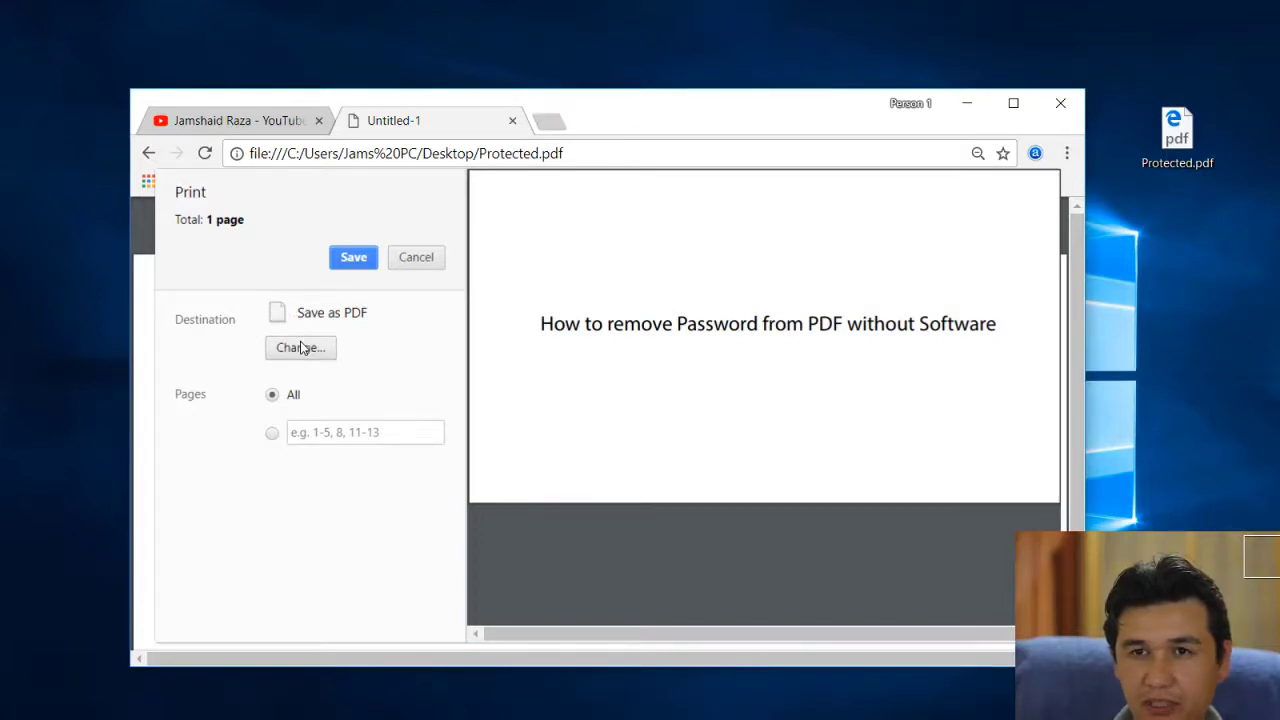
Step: Pick Save as PDF from the print destinations and proceed to save the file
left_click(301, 348)
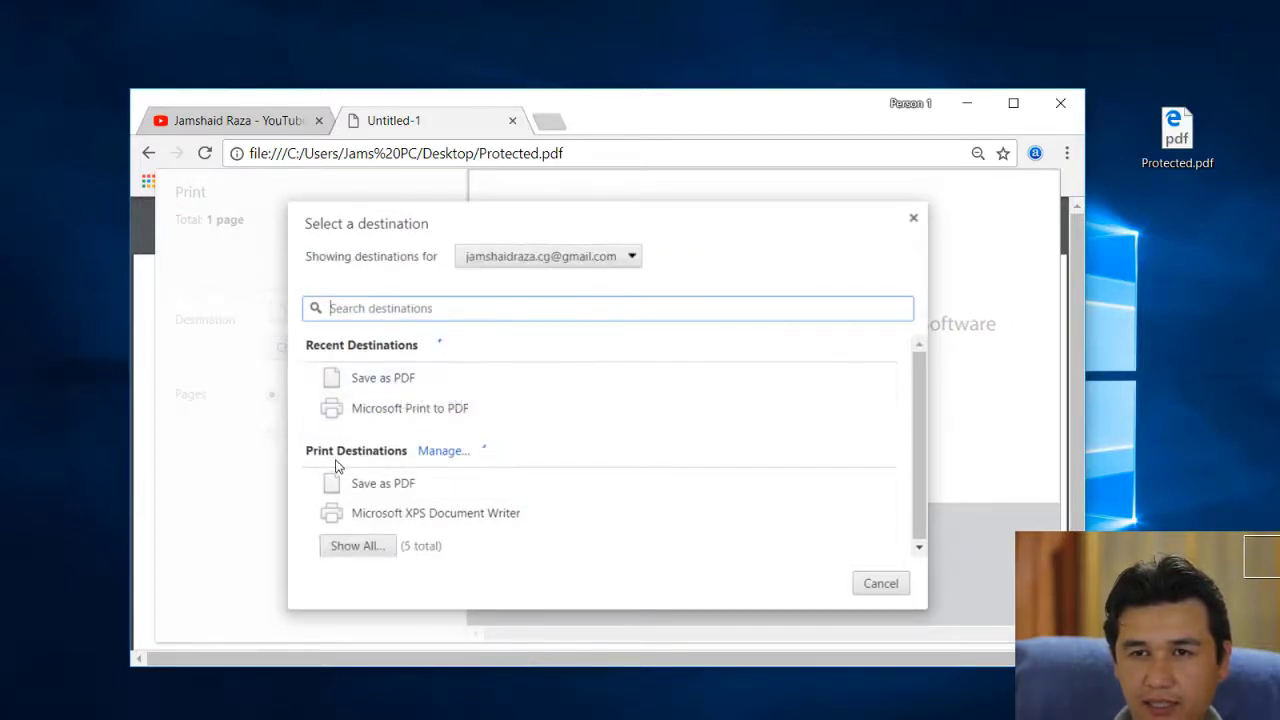
left_click(392, 491)
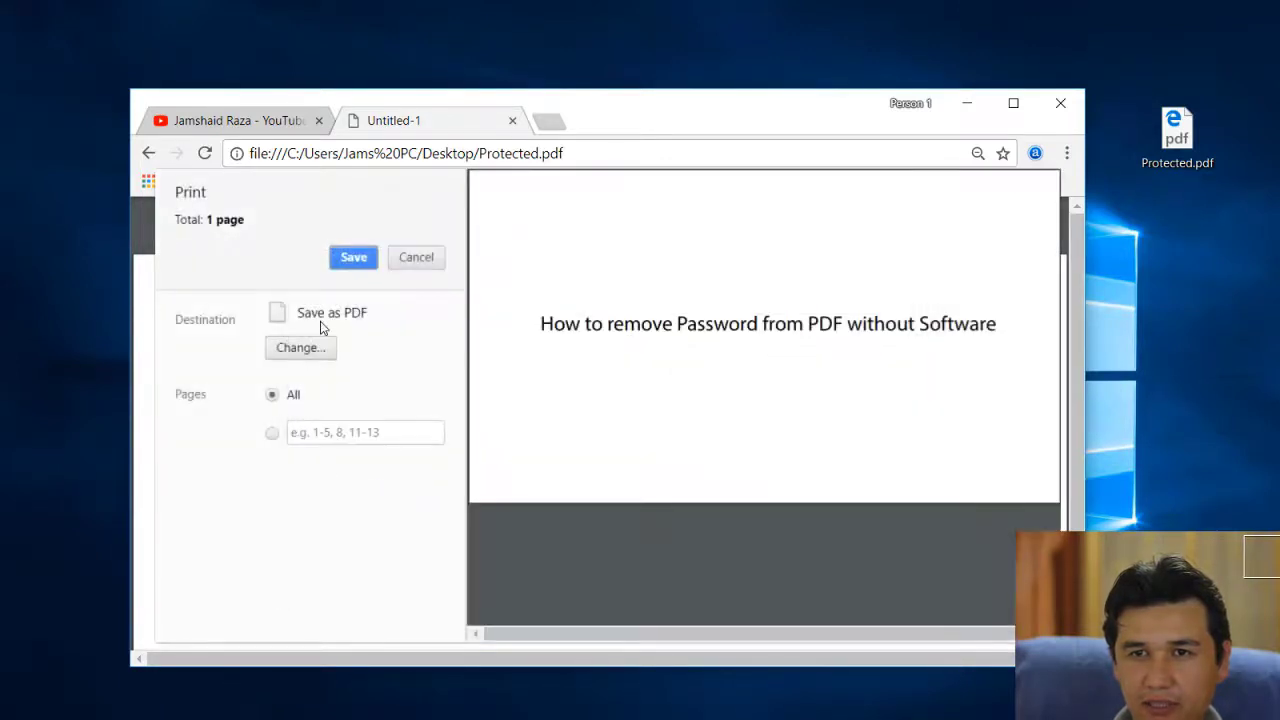
left_click(353, 258)
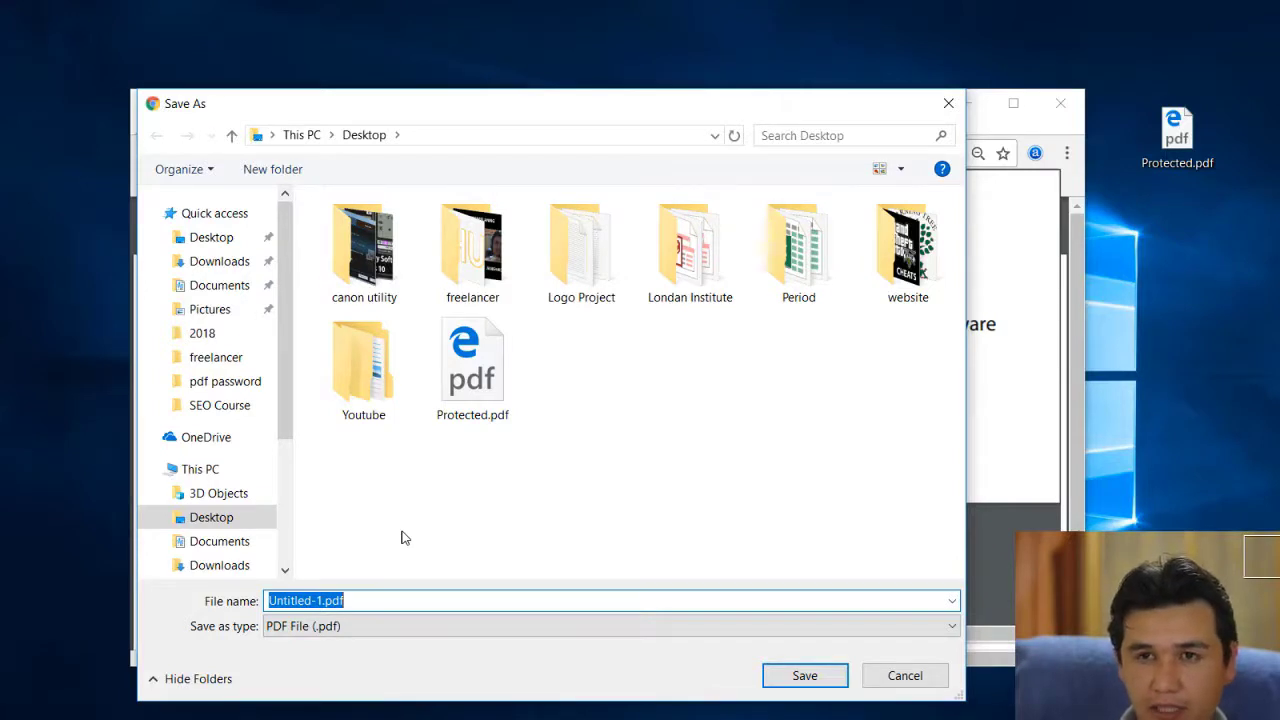
Step: Name the copy 'without password', save it to the Desktop, and minimise Chrome
type("un")
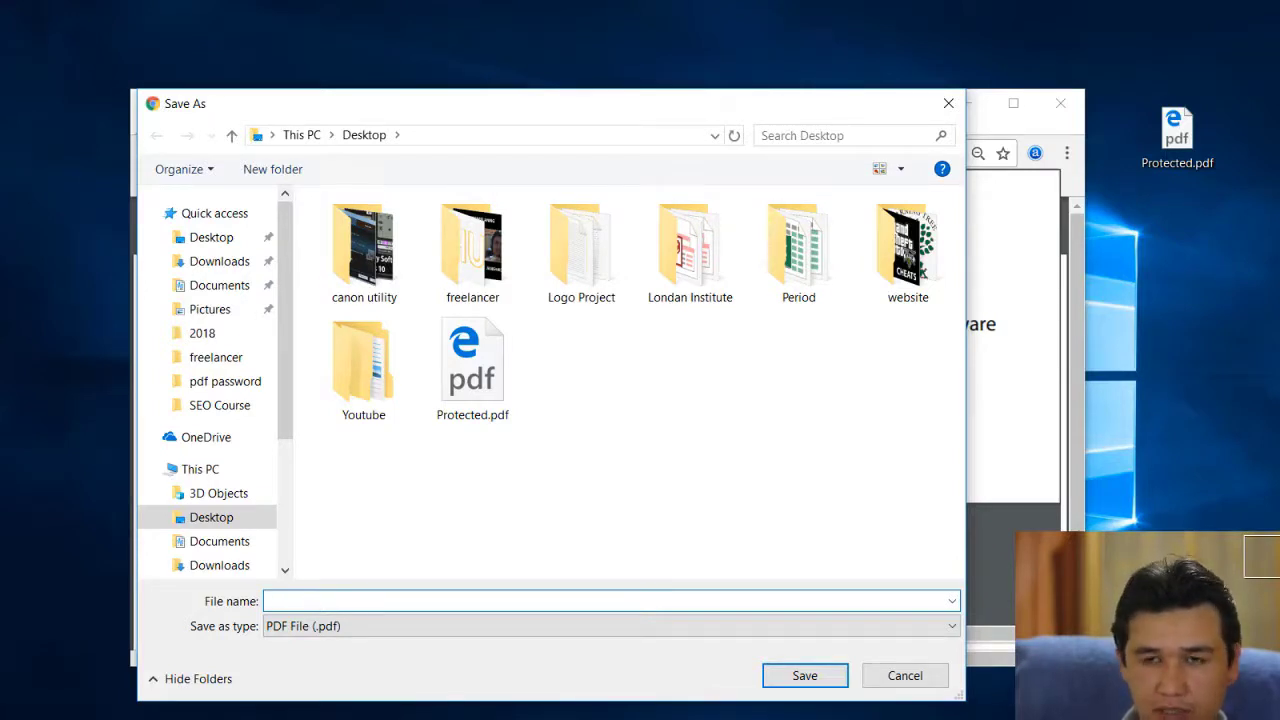
type("withou")
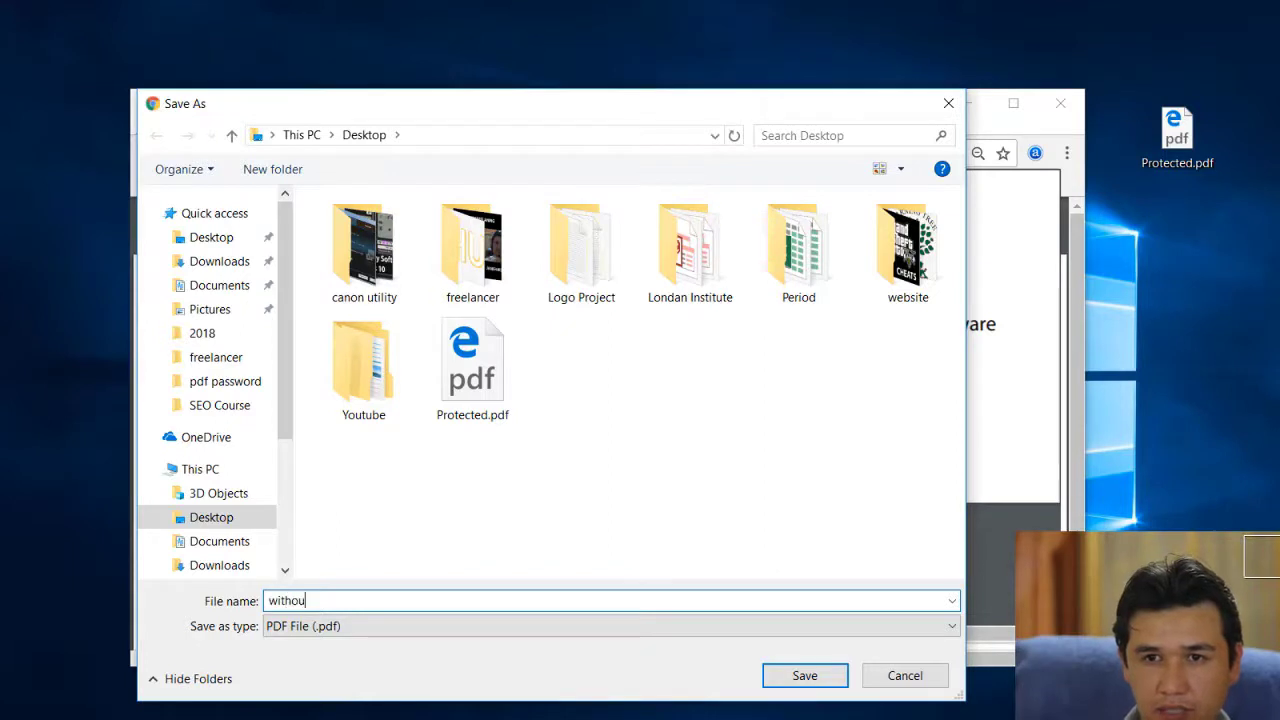
type("t password")
left_click(820, 677)
left_click(979, 112)
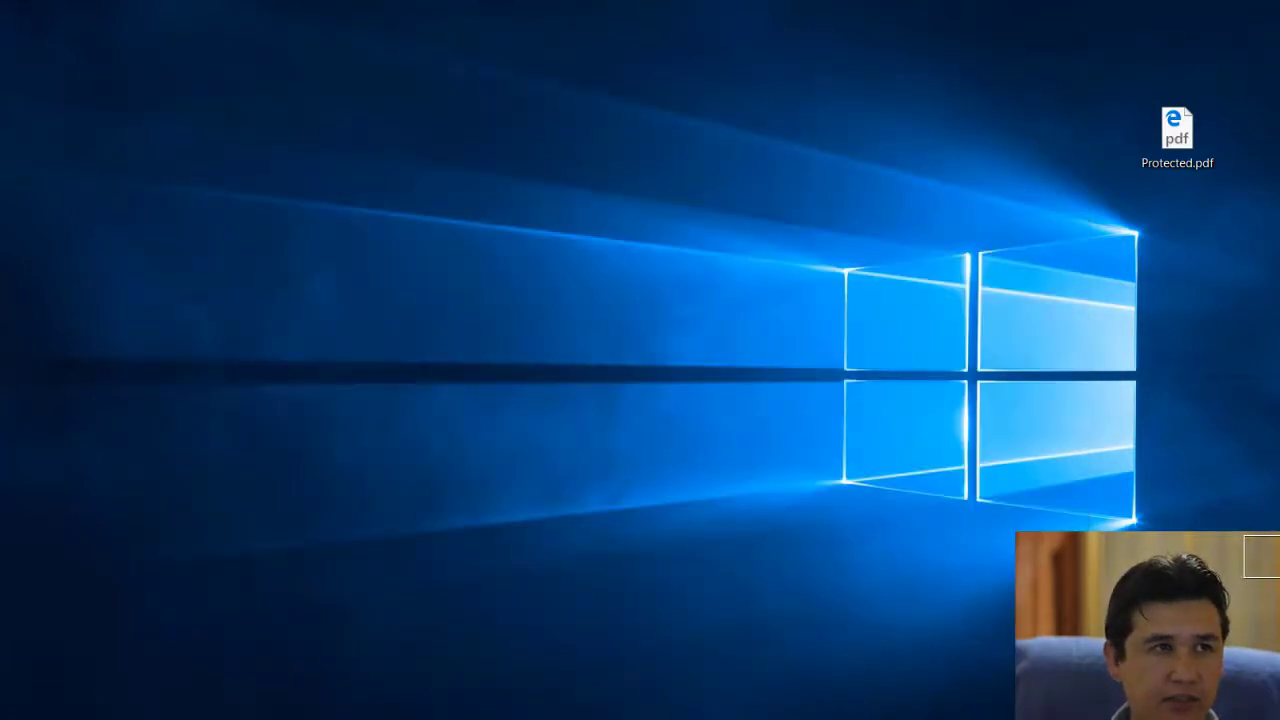
Step: Move without password.pdf near the top of the desktop and open it in Edge
left_click(585, 255)
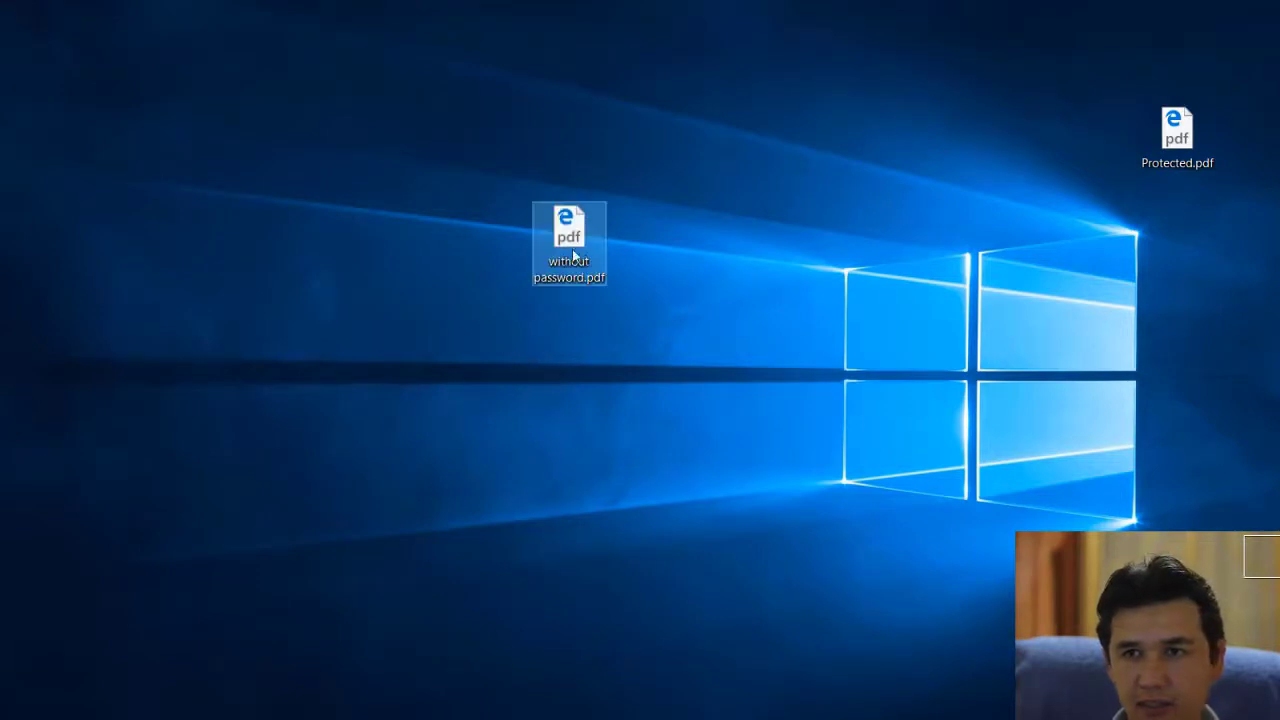
left_click_drag(580, 252, 776, 157)
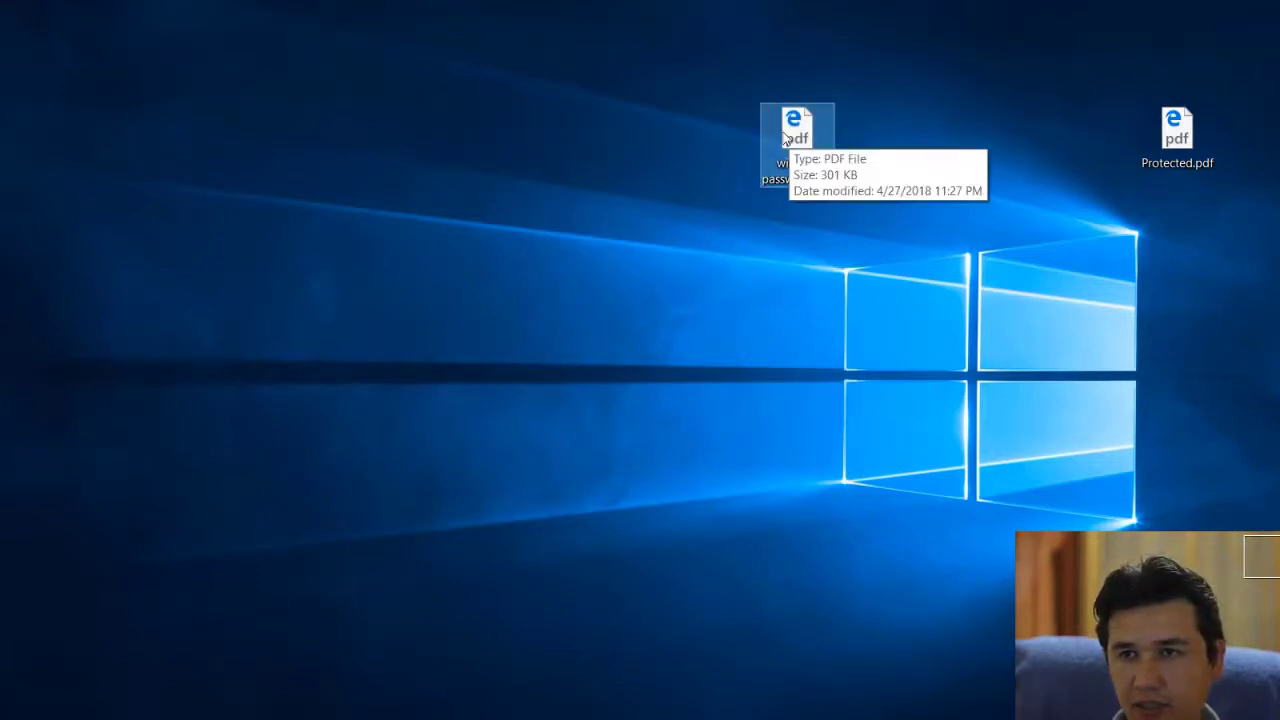
double_click(790, 135)
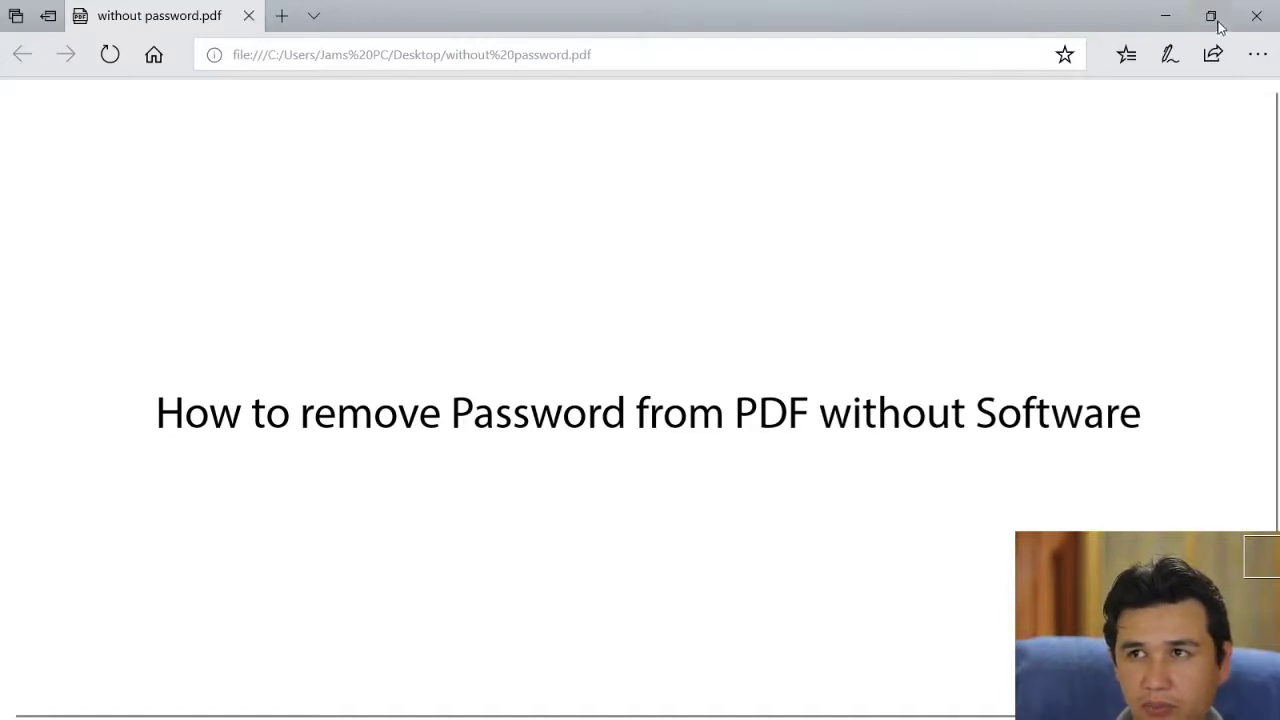
Step: Close the copy, confirm Protected.pdf still prompts for a password, cancel, and close Edge
left_click(1257, 15)
double_click(1187, 118)
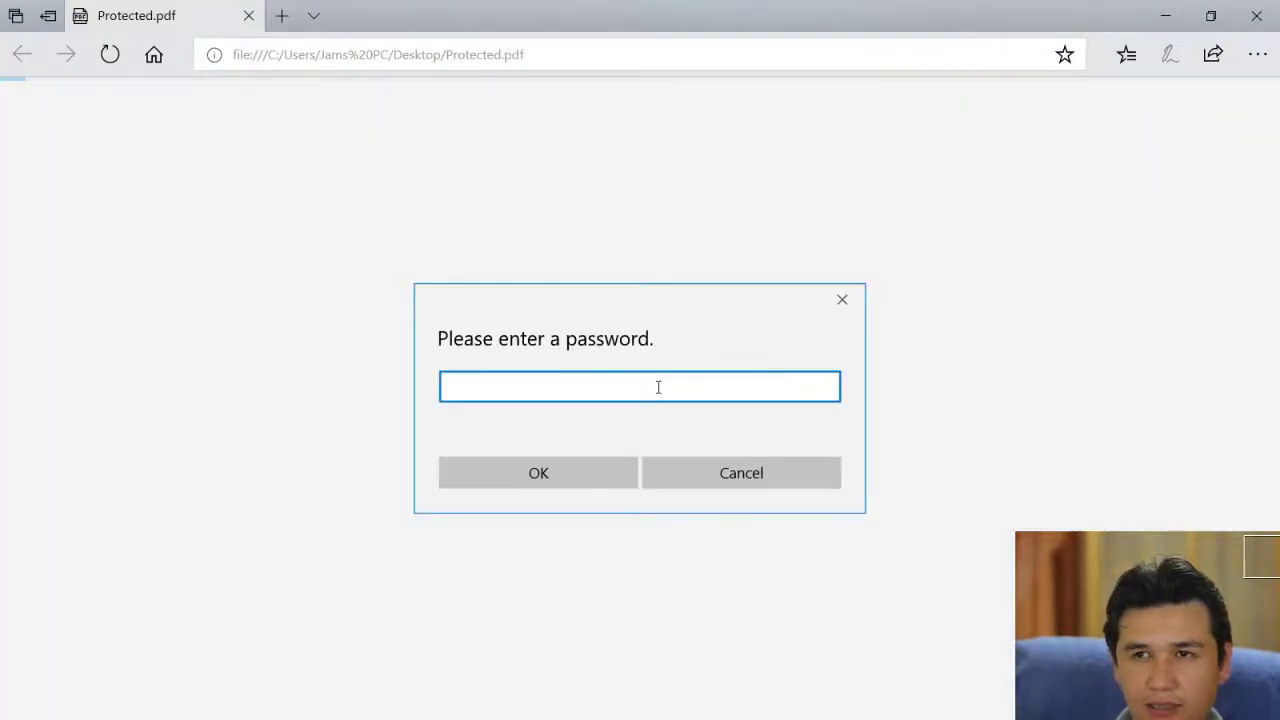
left_click(699, 465)
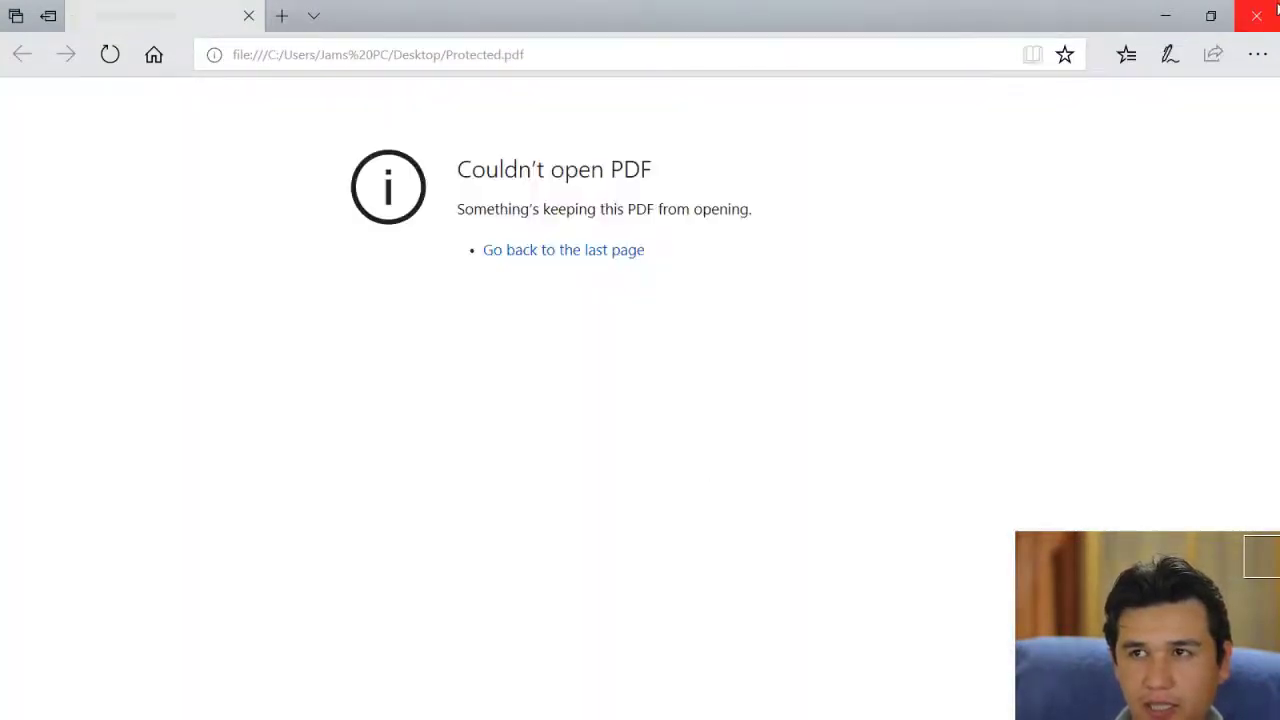
left_click(1276, 8)
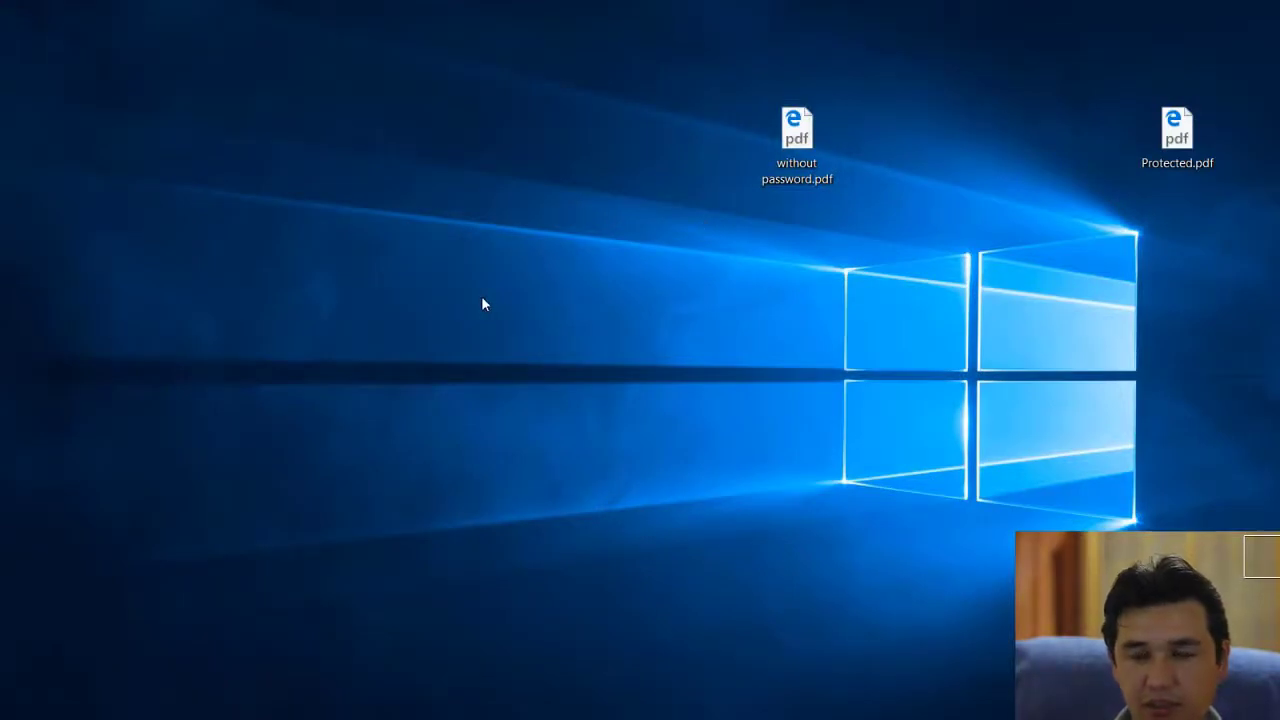